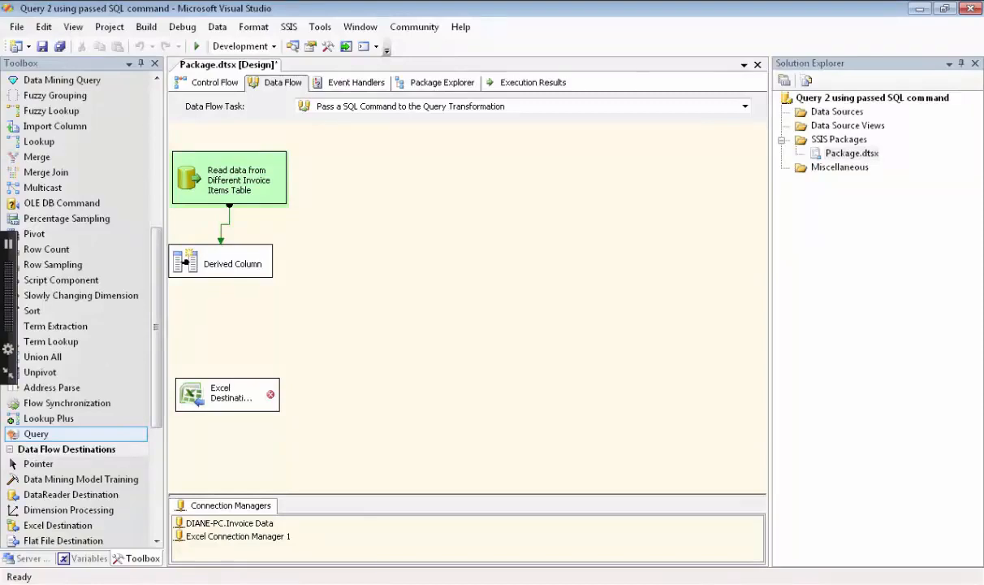
# Review the Derived Column transformation's SQL-building expression, data type and length.
pyautogui.click(229, 264)
pyautogui.doubleClick(230, 264)
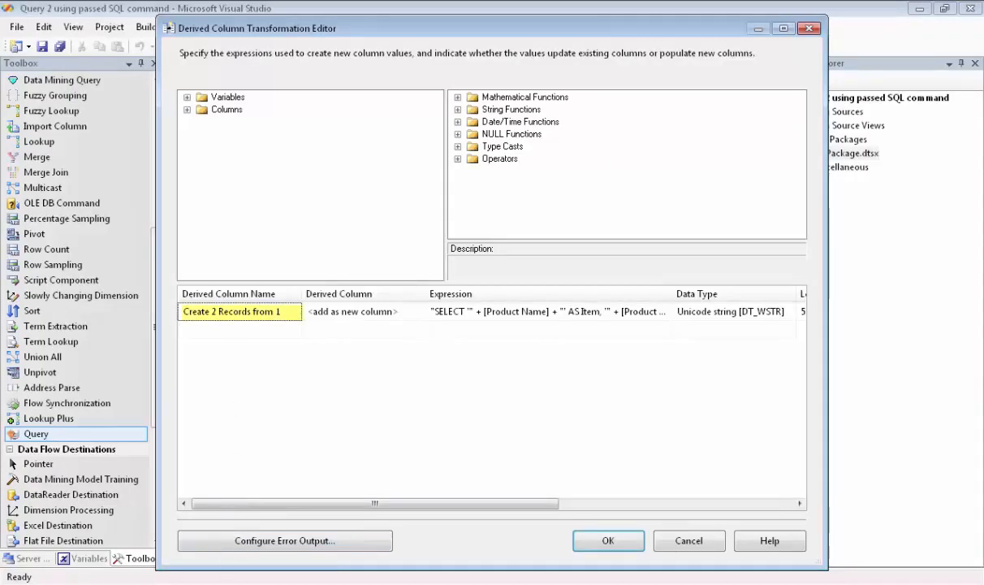
pyautogui.click(203, 566)
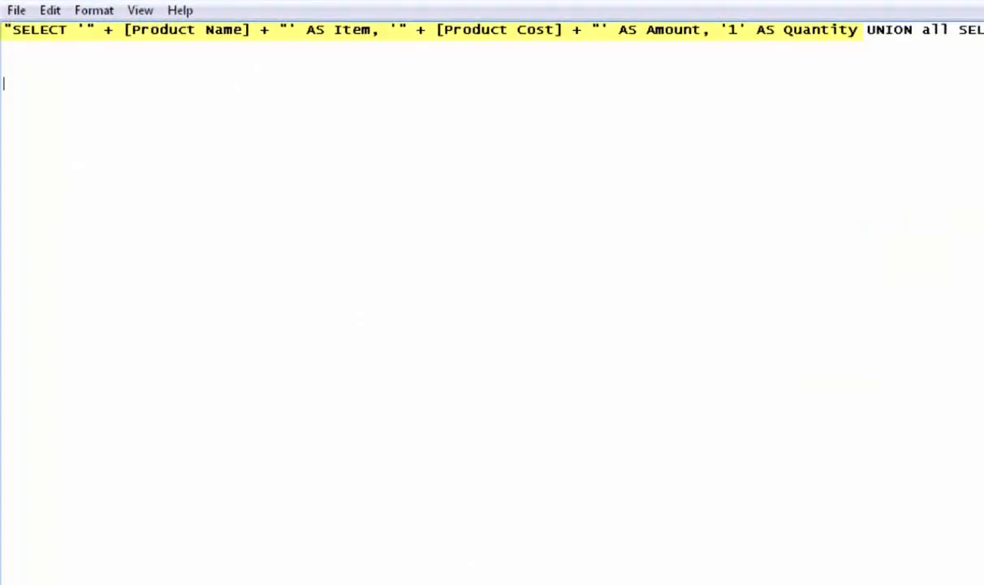
pyautogui.hscroll(5, 492, 301)
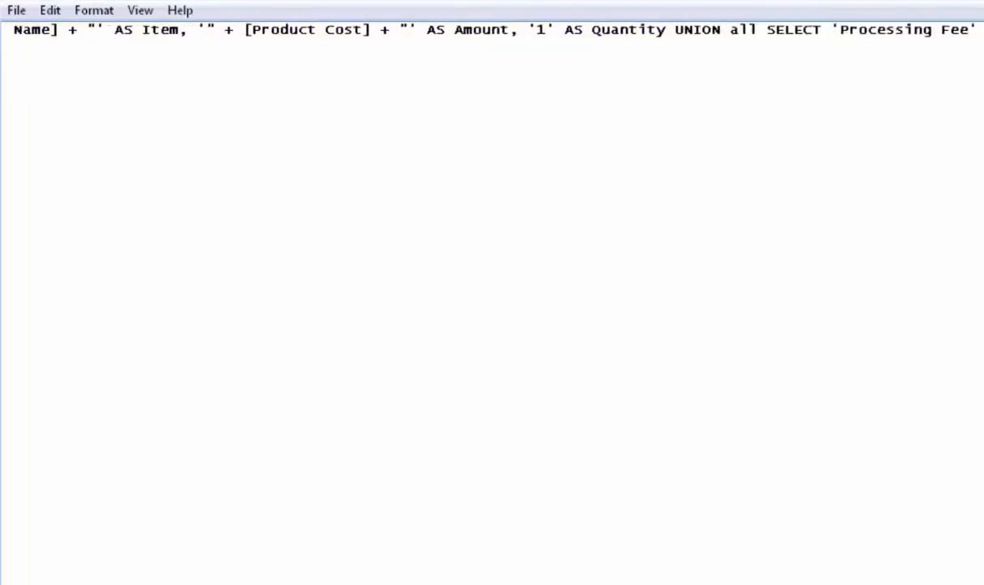
pyautogui.hscroll(3, 492, 300)
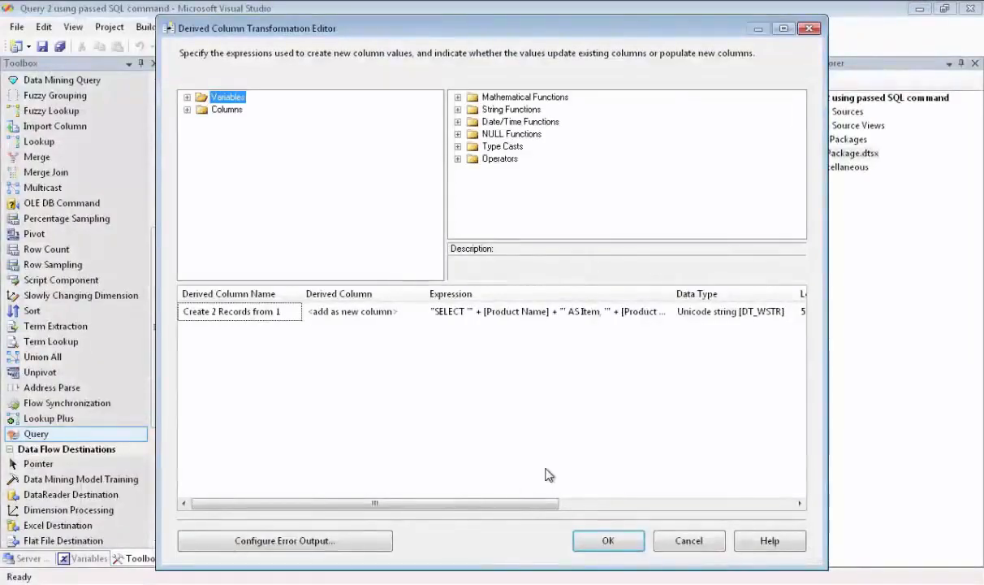
pyautogui.moveTo(535, 503); pyautogui.dragTo(779, 519)
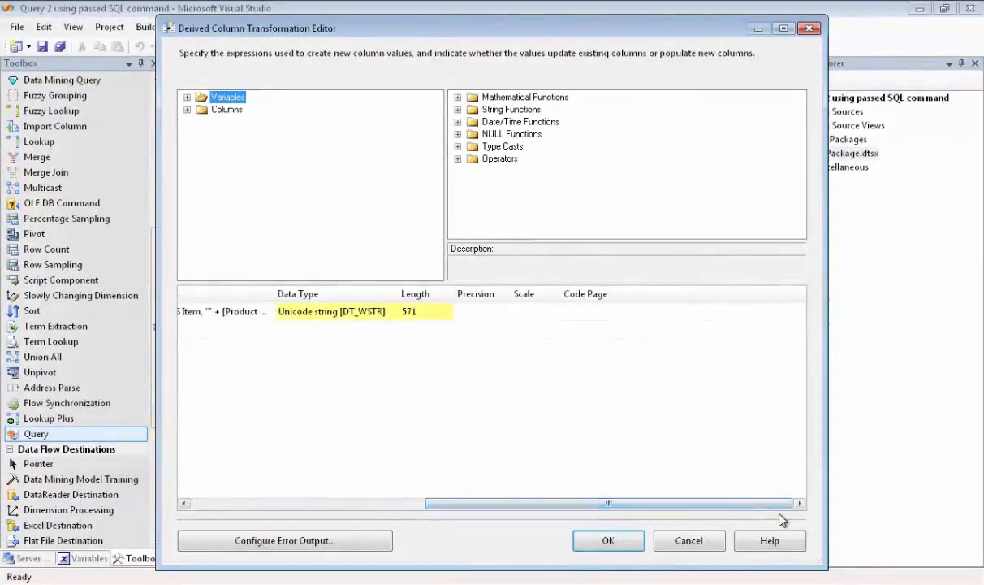
pyautogui.click(609, 542)
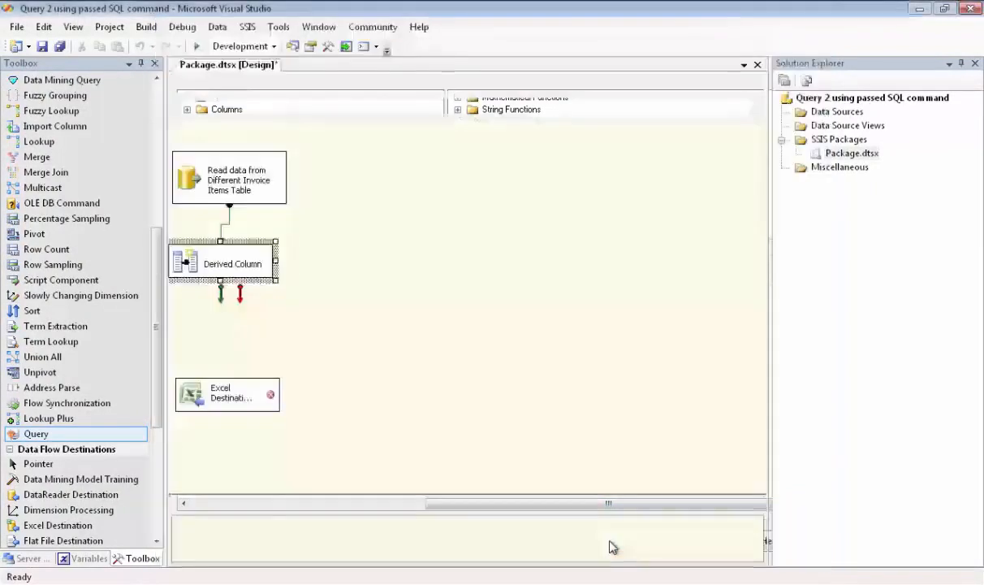
# Add a Query transformation between Derived Column and the Excel destination, and connect the Derived Column output to it.
pyautogui.moveTo(101, 434); pyautogui.dragTo(180, 324)
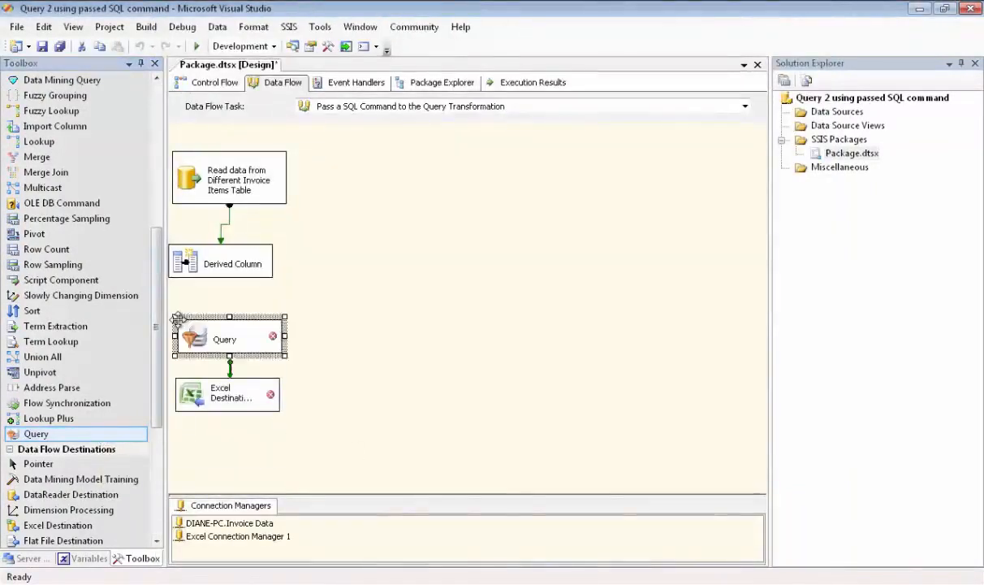
pyautogui.click(221, 264)
pyautogui.moveTo(220, 294); pyautogui.dragTo(216, 339)
# Open the Query transformation for editing and choose the existing Invoice Data OLEDB connection.
pyautogui.doubleClick(217, 339)
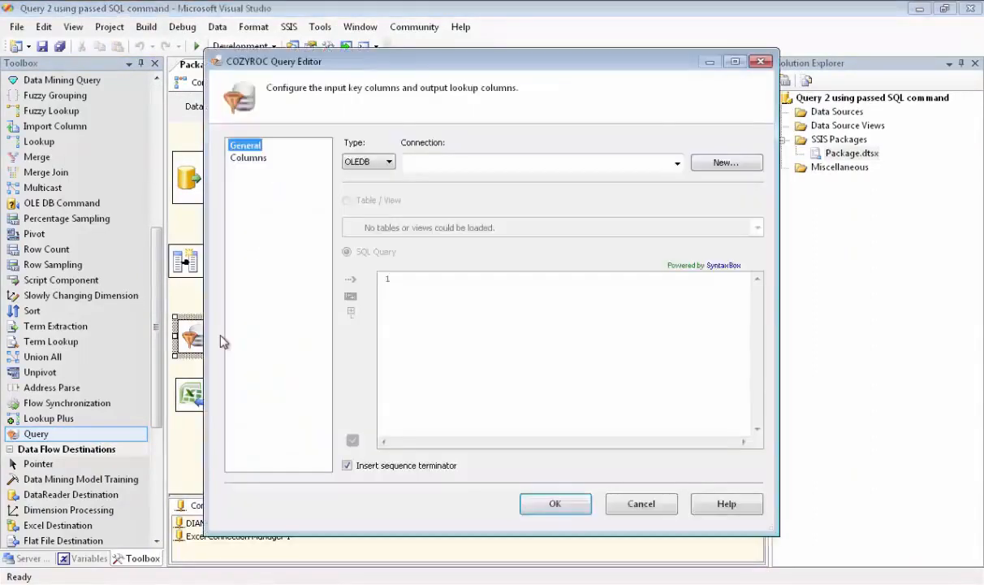
pyautogui.click(678, 164)
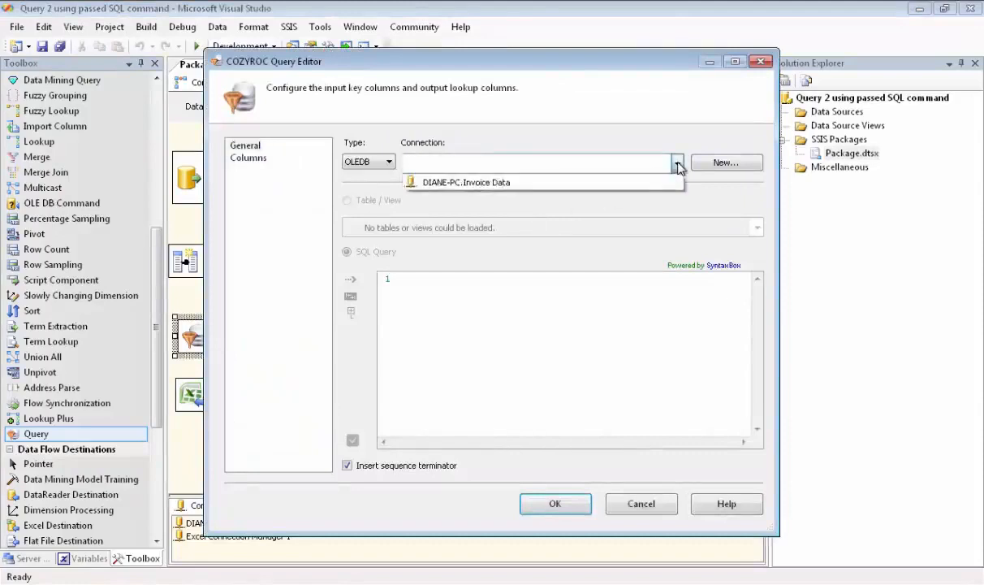
pyautogui.click(519, 182)
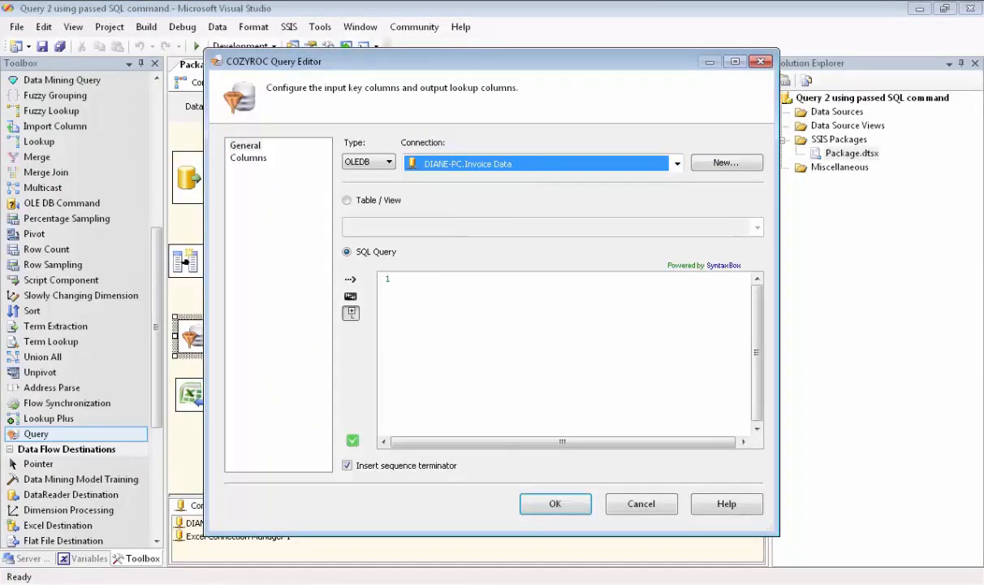
# Enter the SQL query SELECT 'Here is where the item name goes' as Item, '33.33' as Amount, '33' as Quantity.
pyautogui.click(407, 279)
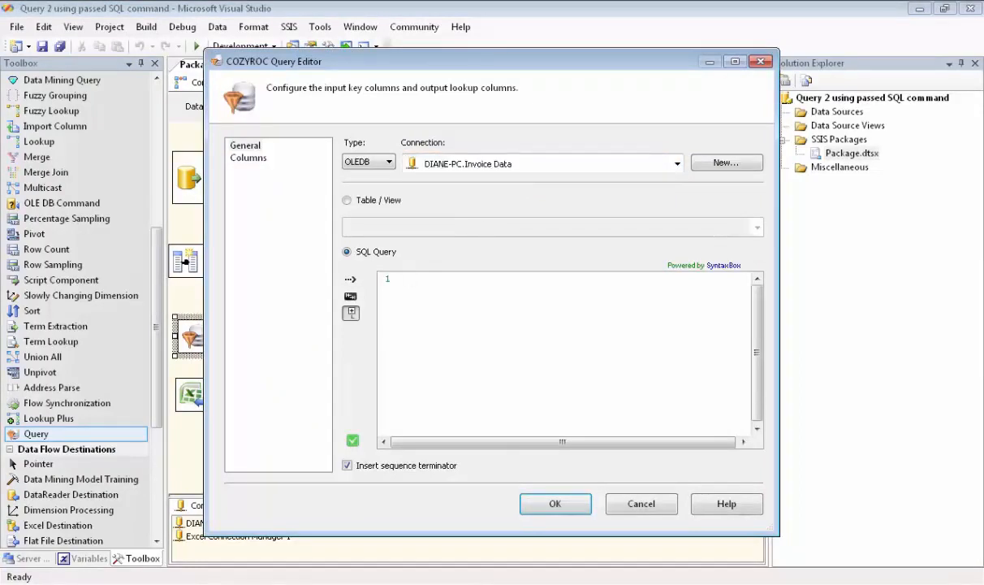
pyautogui.write('se')
pyautogui.write('lect')
pyautogui.write(" 'Here i")
pyautogui.write('s wher')
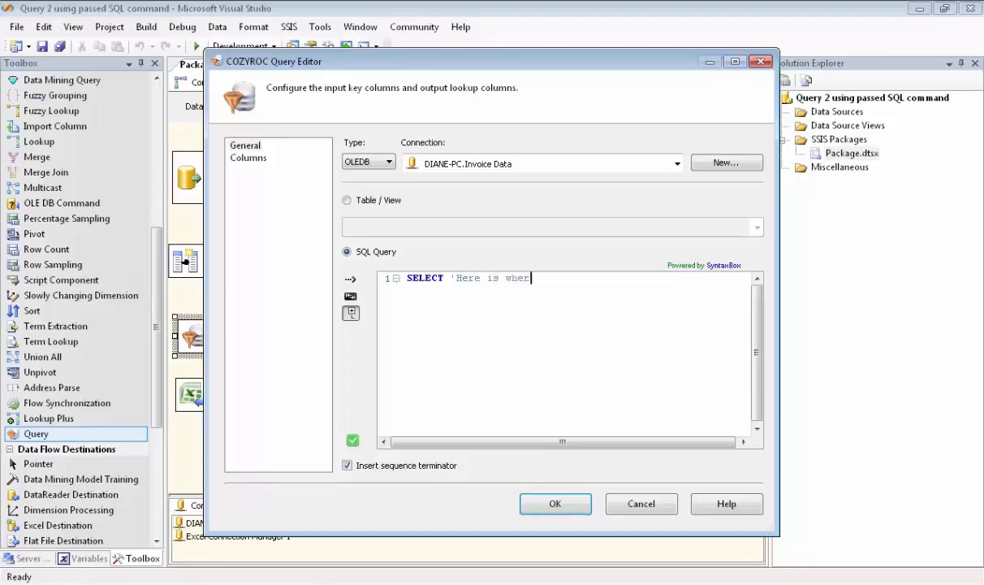
pyautogui.write('e the item name goes')
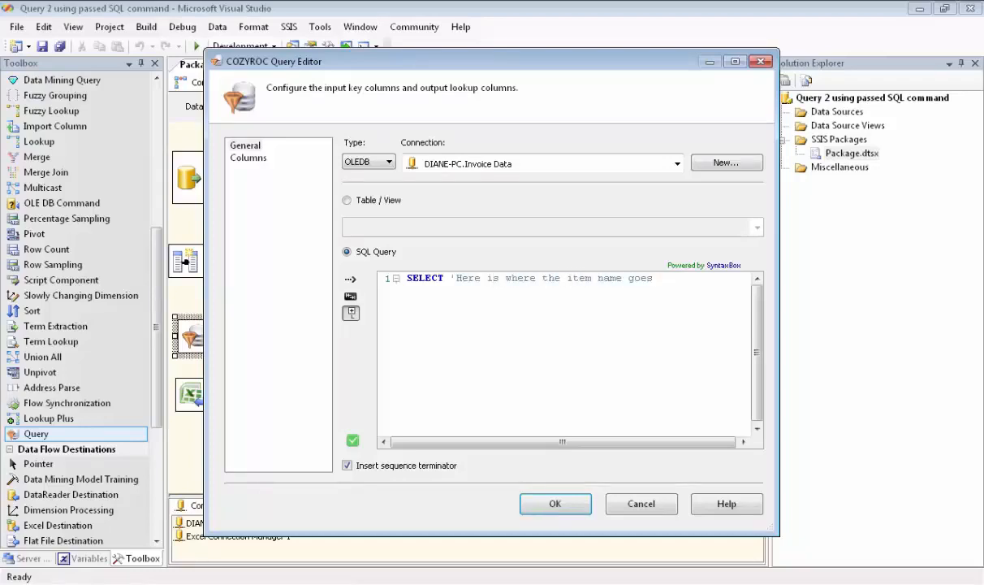
pyautogui.write("' as Item, '33.33' as Amou")
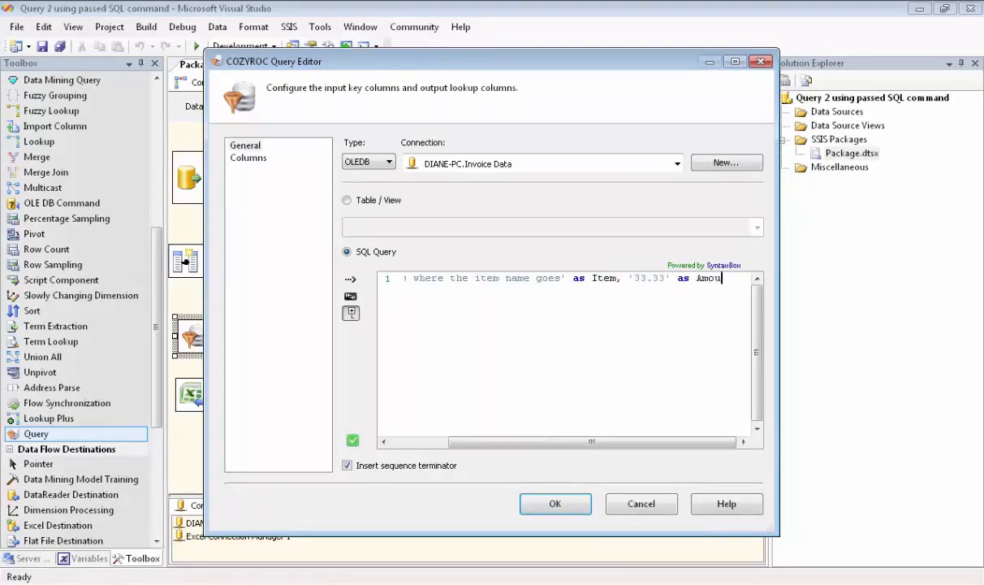
pyautogui.write("nt, '33")
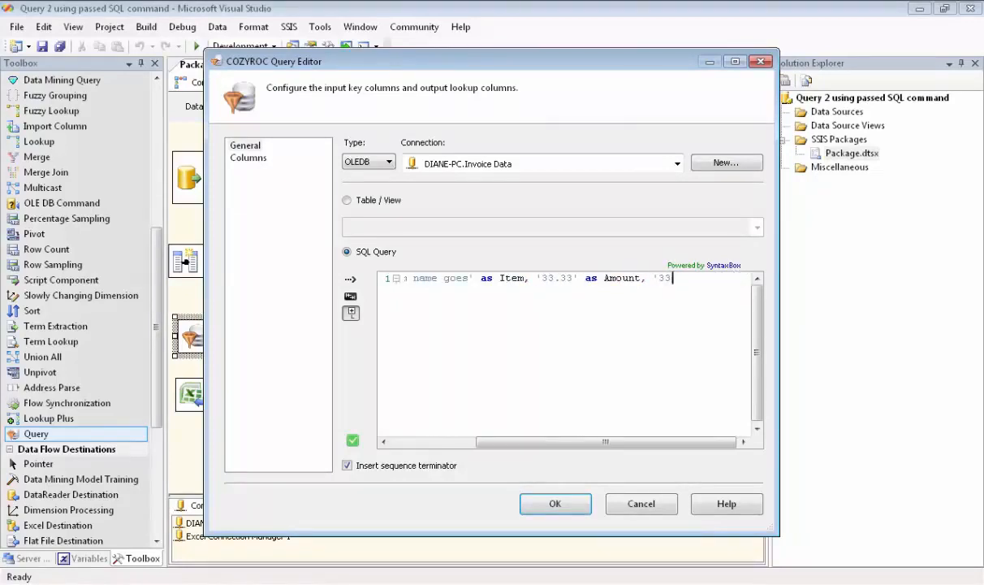
pyautogui.write("' as Quantity")
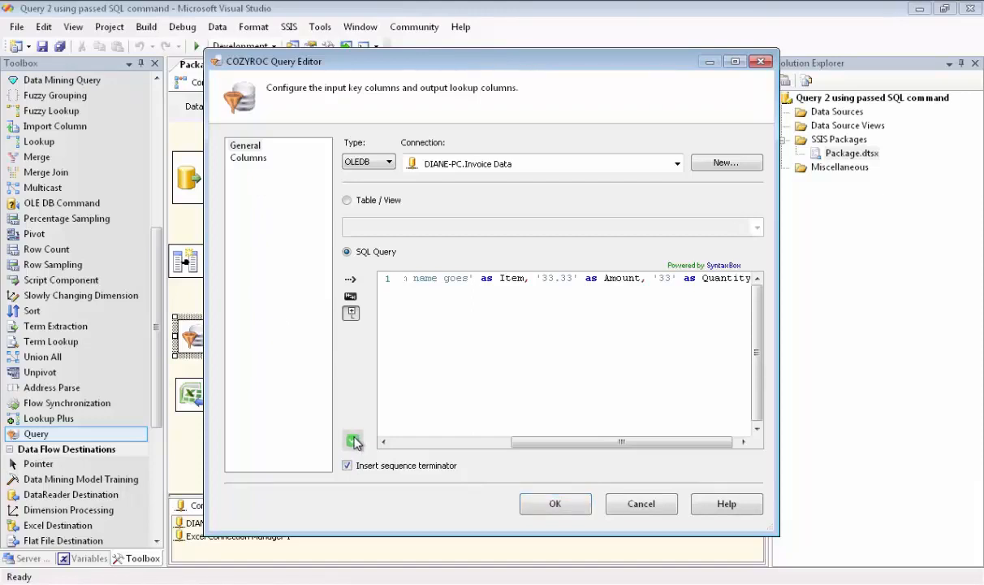
# Map the input column Create 2 Records from 1 to the <SQL Command> query column.
pyautogui.click(251, 159)
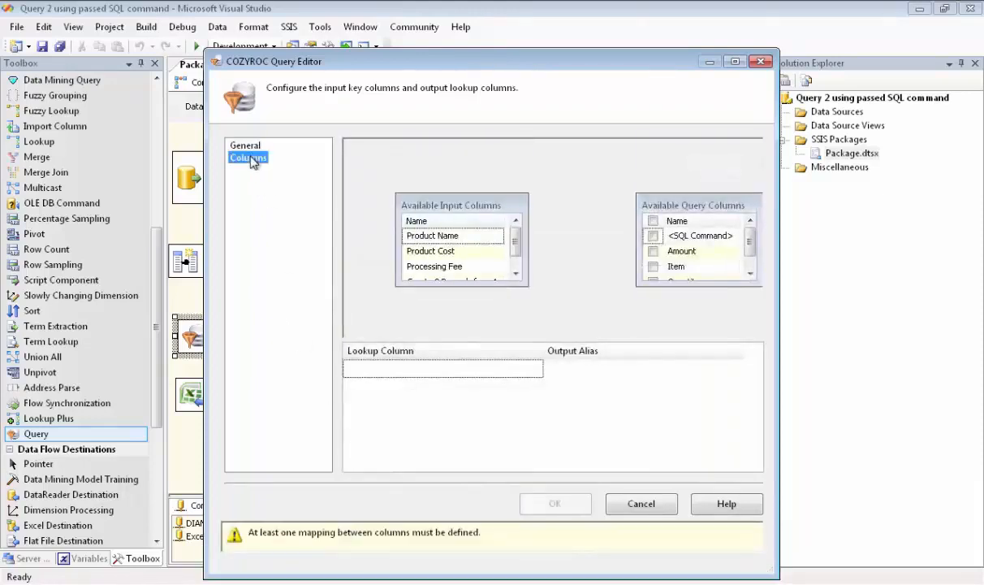
pyautogui.click(739, 64)
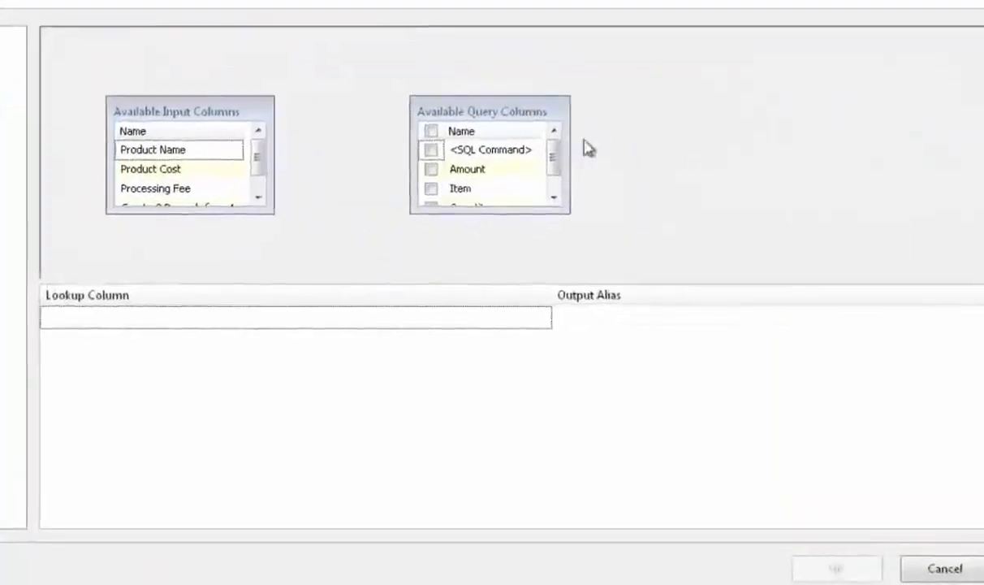
pyautogui.moveTo(566, 208); pyautogui.dragTo(568, 245)
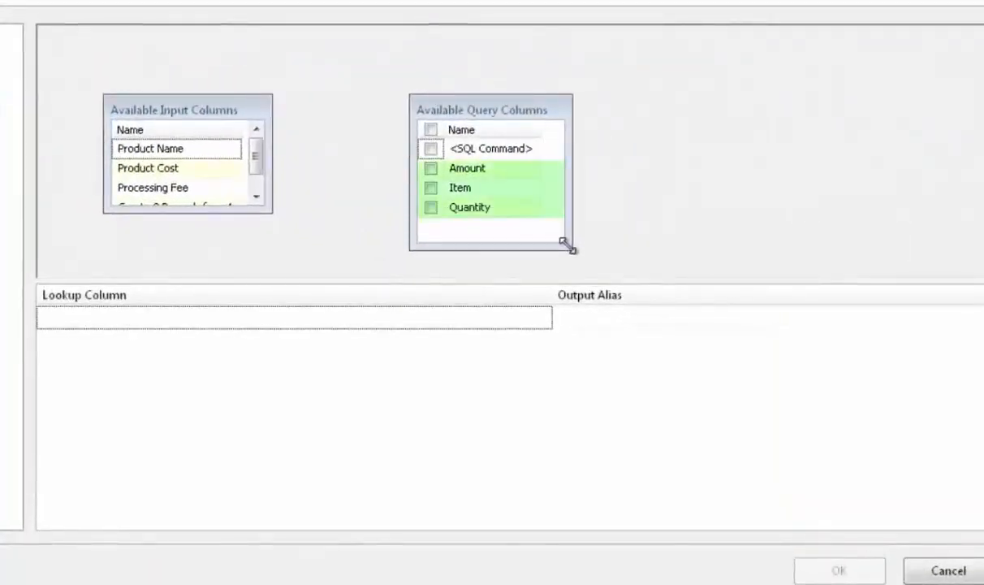
pyautogui.moveTo(269, 213); pyautogui.dragTo(270, 245)
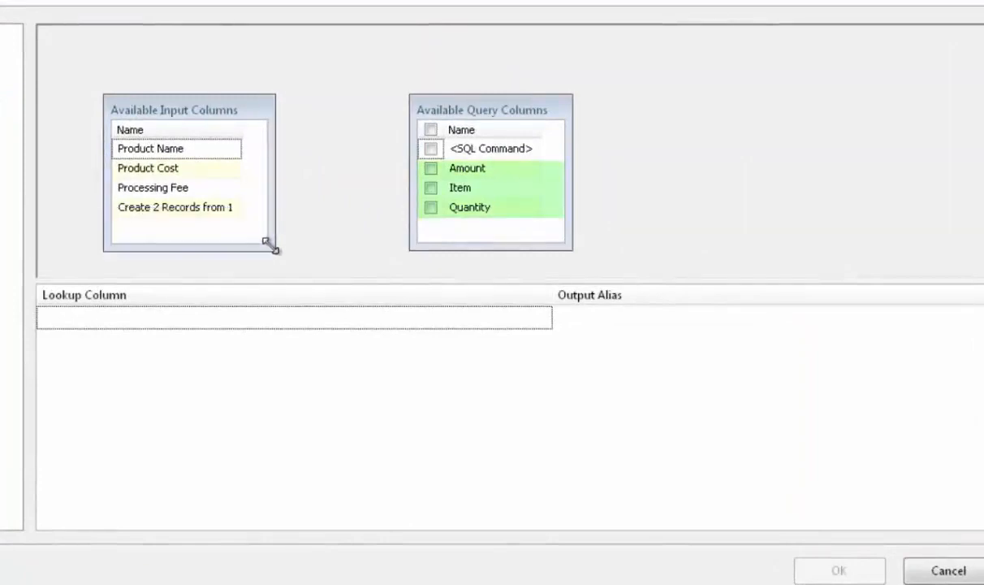
pyautogui.click(226, 212)
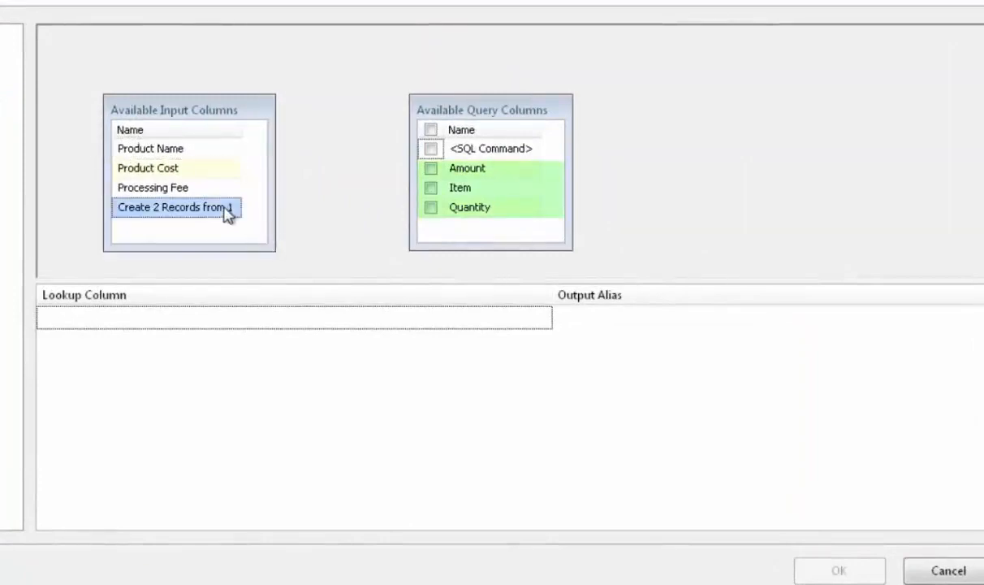
pyautogui.moveTo(227, 212); pyautogui.dragTo(474, 155)
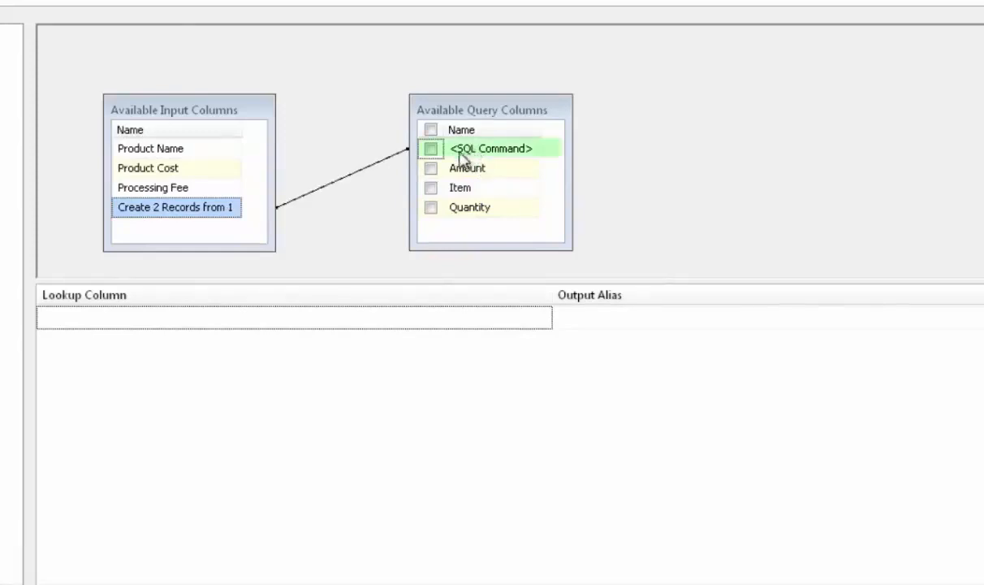
# Include Amount, Item and Quantity as lookup output columns and accept the Query settings.
pyautogui.click(431, 169)
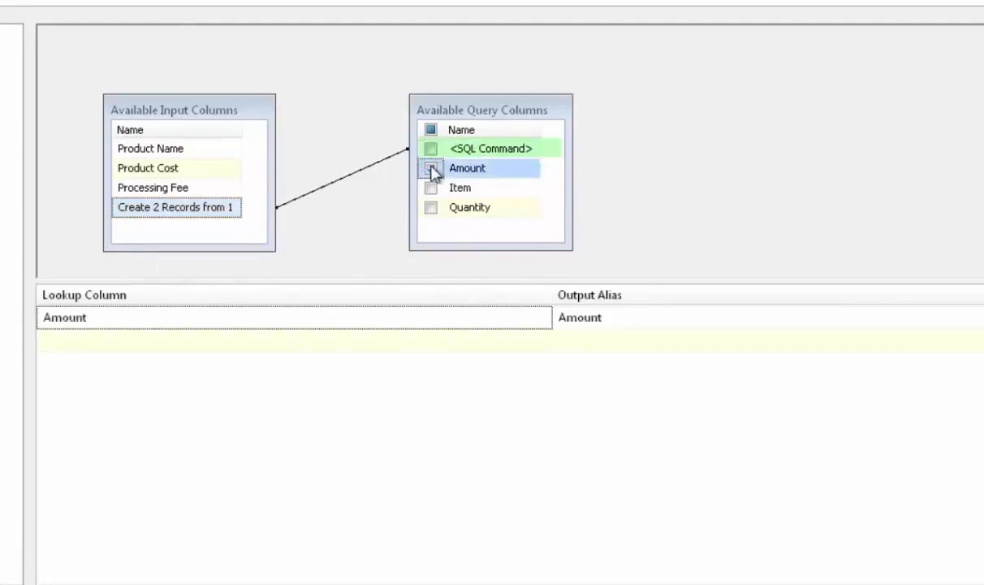
pyautogui.click(431, 188)
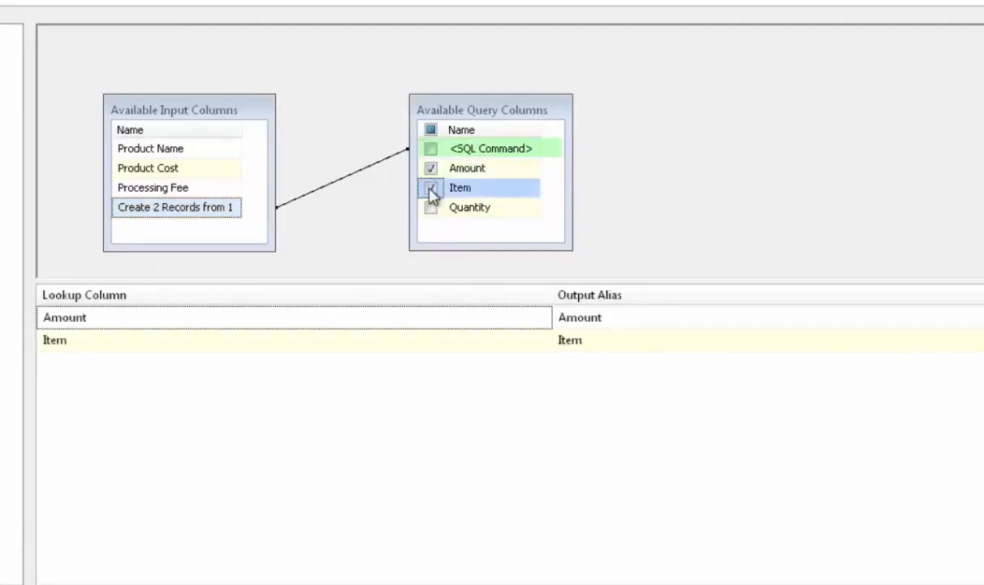
pyautogui.click(431, 208)
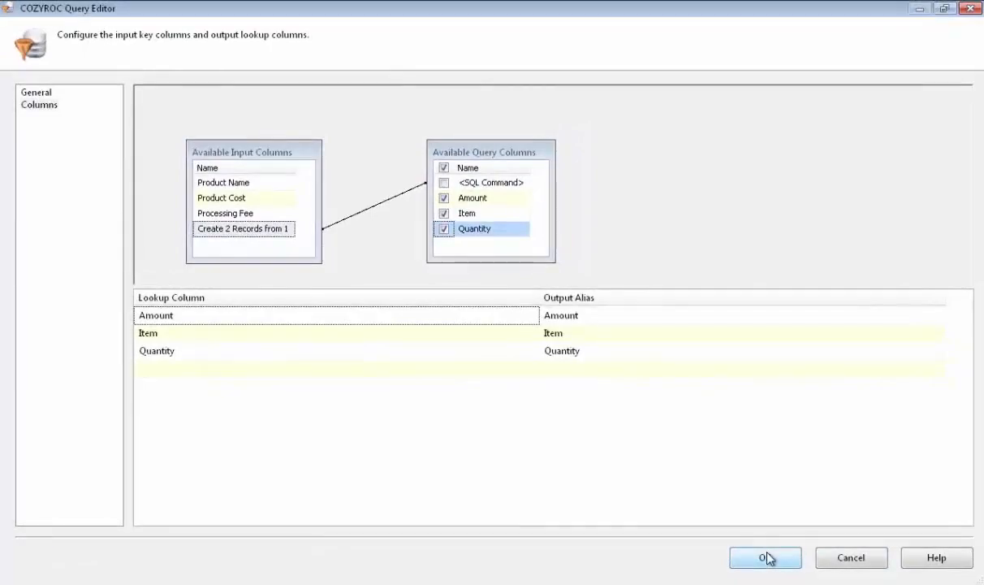
pyautogui.click(768, 558)
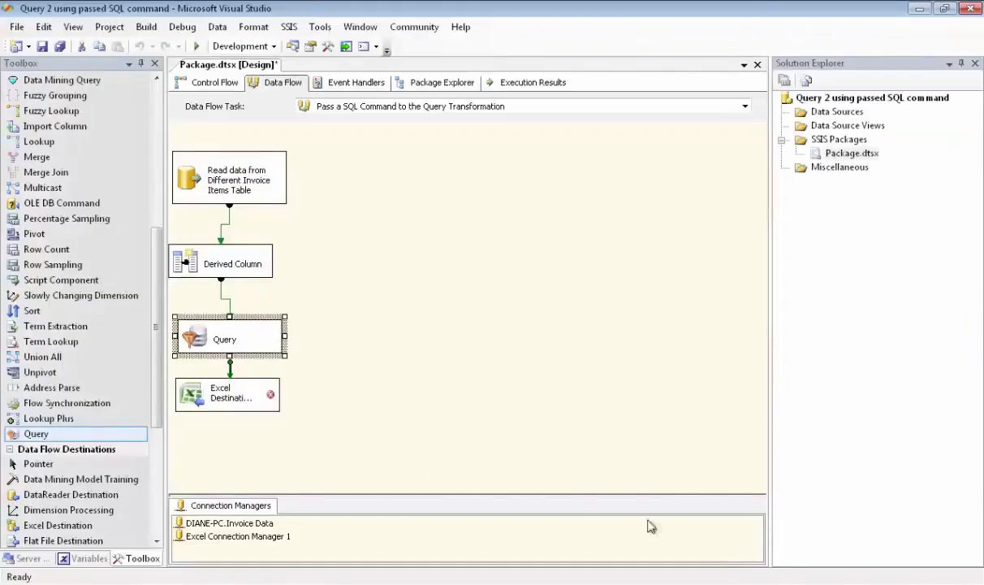
# Connect the Query output to the Excel destination and restore its invalid column references using column names.
pyautogui.click(221, 357)
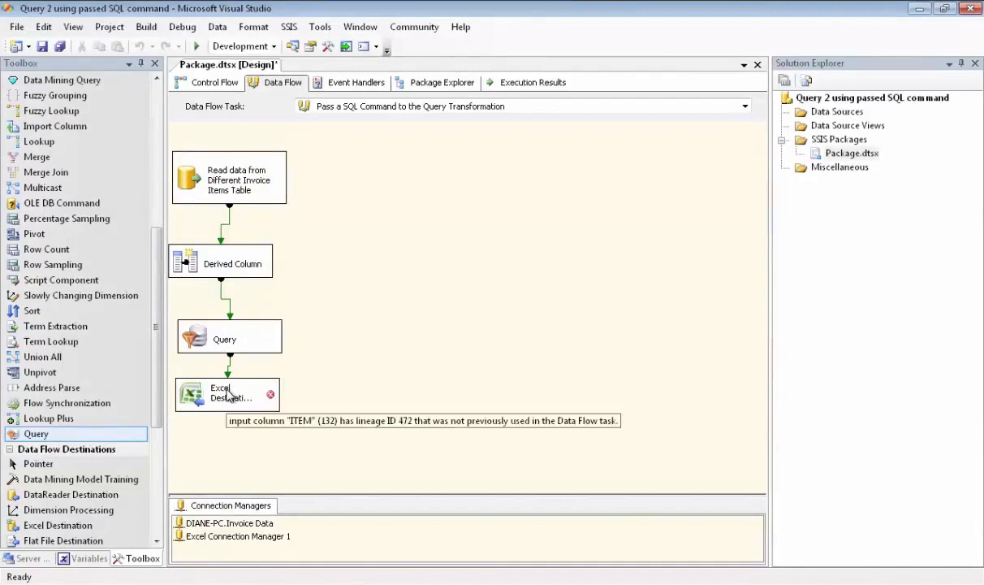
pyautogui.doubleClick(232, 395)
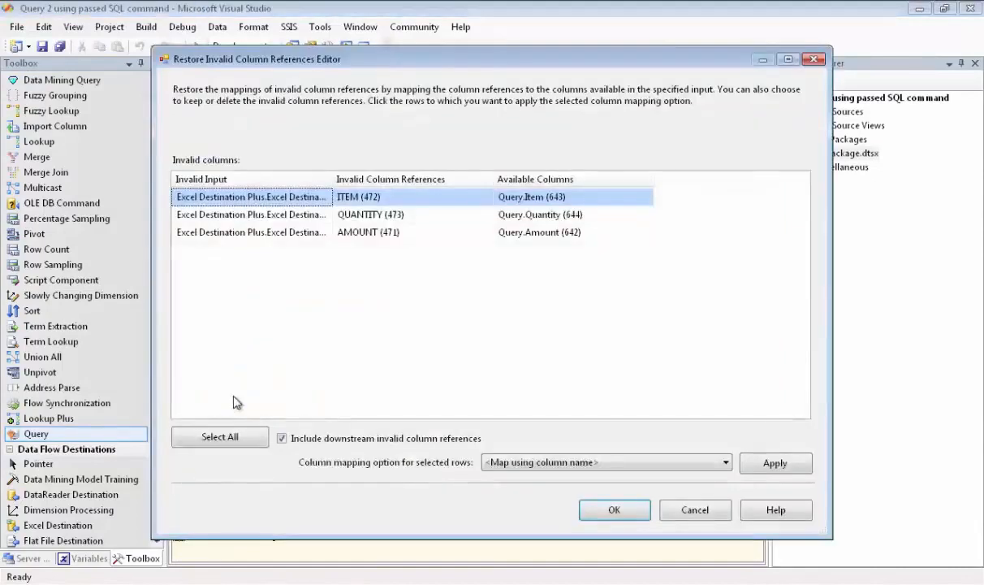
pyautogui.click(628, 510)
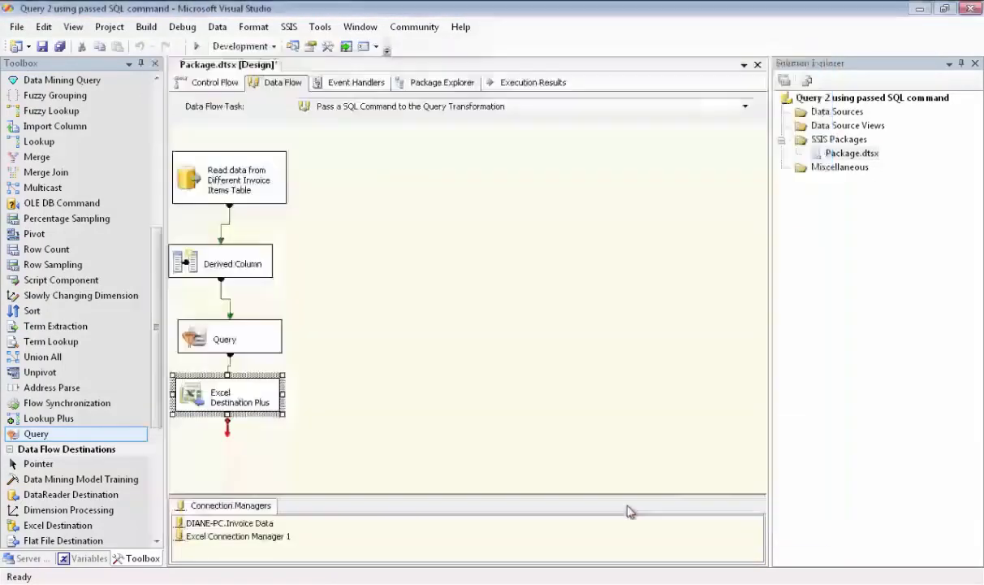
# Check the Excel destination's general options and its input column mappings.
pyautogui.doubleClick(265, 399)
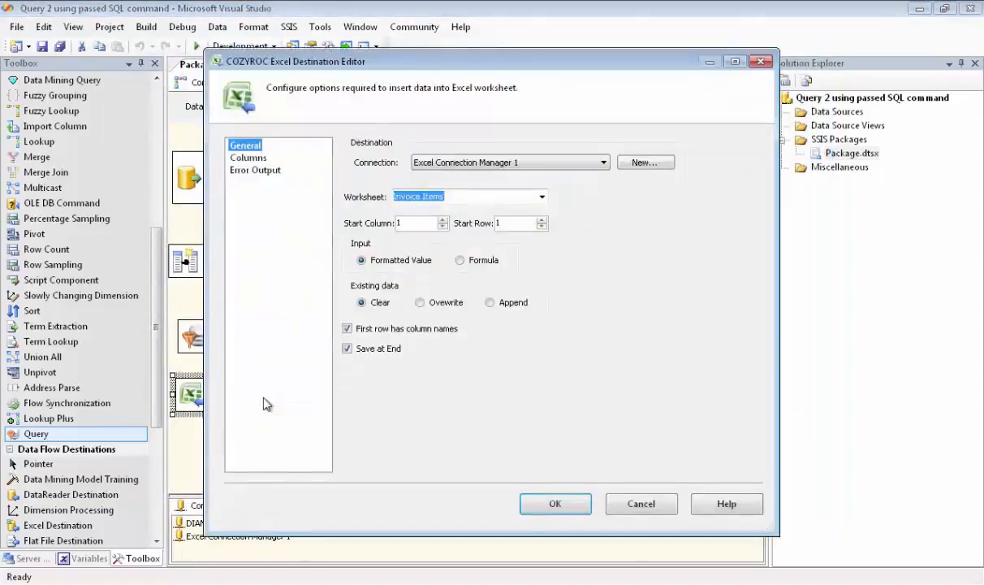
pyautogui.click(262, 159)
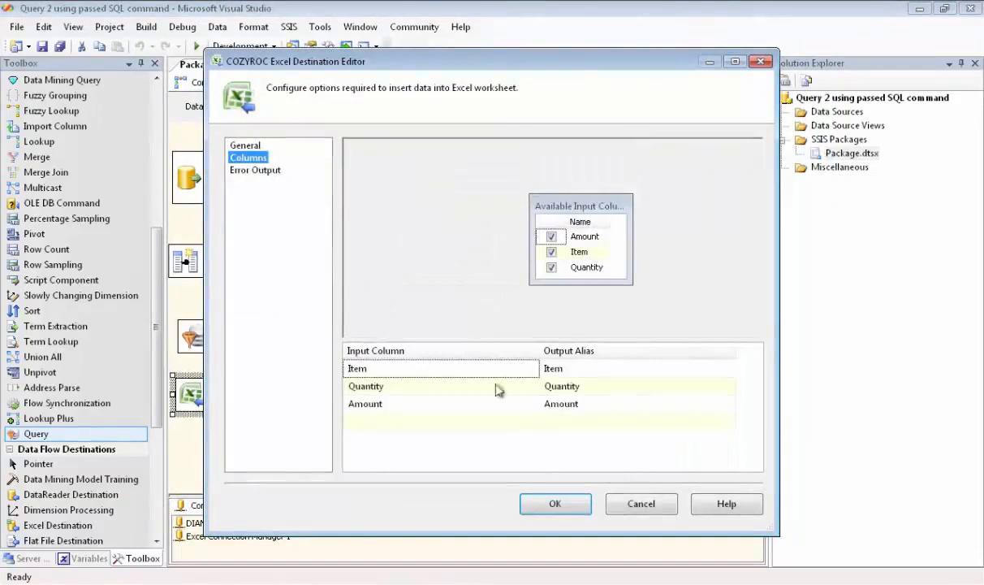
pyautogui.click(553, 502)
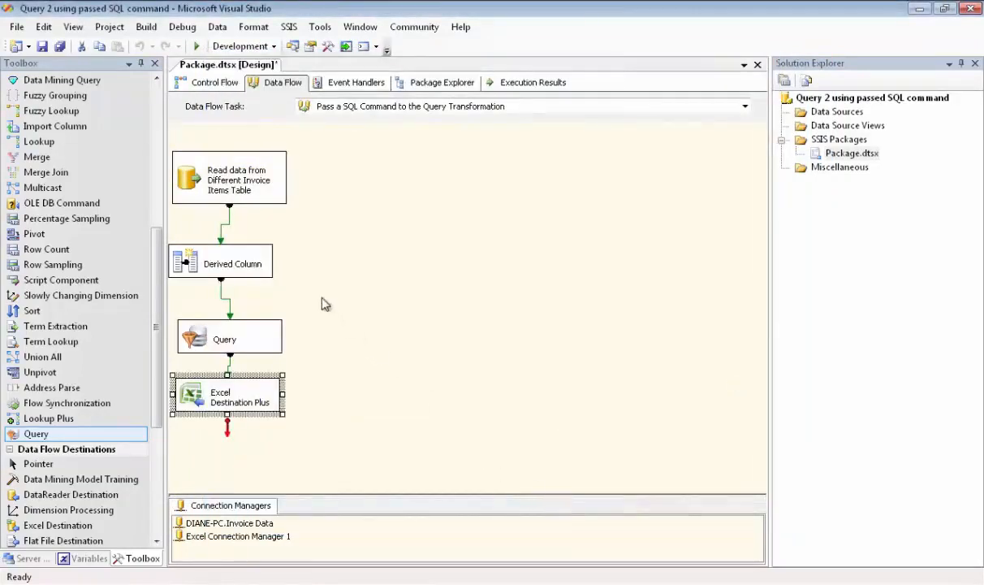
# In the Query transformation's advanced editor, set the length of the Query Output external column Amount to 8.
pyautogui.click(251, 340)
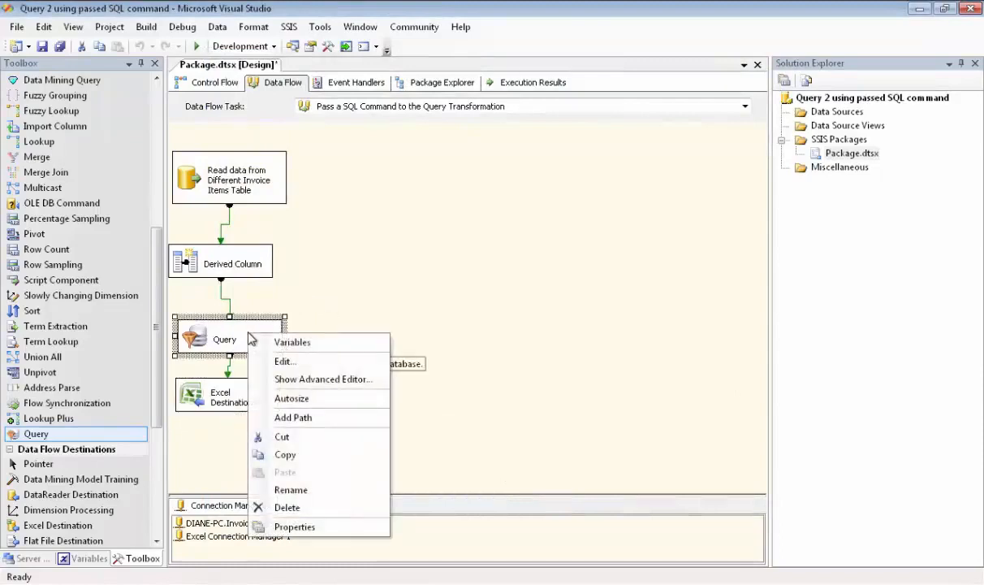
pyautogui.click(283, 380)
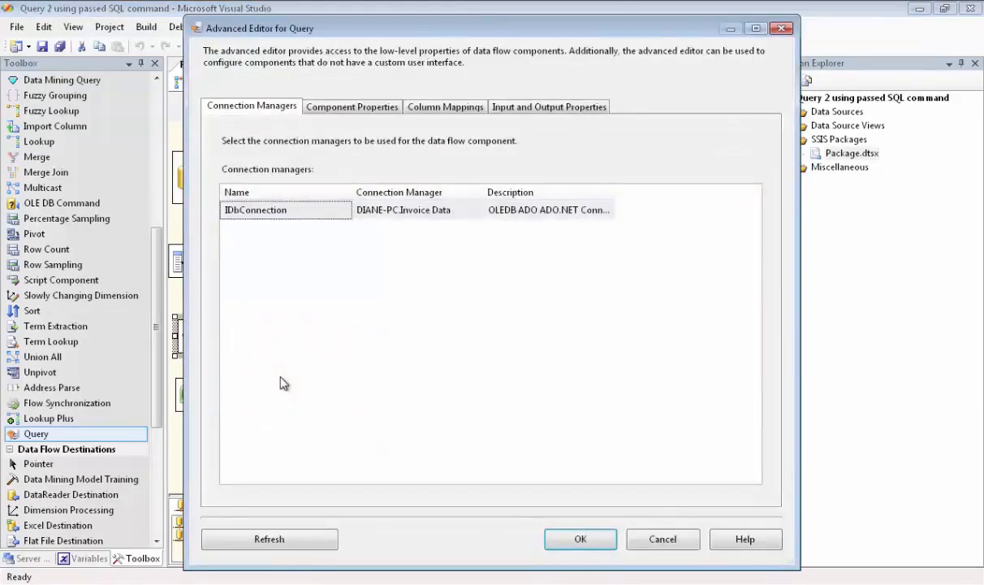
pyautogui.click(512, 110)
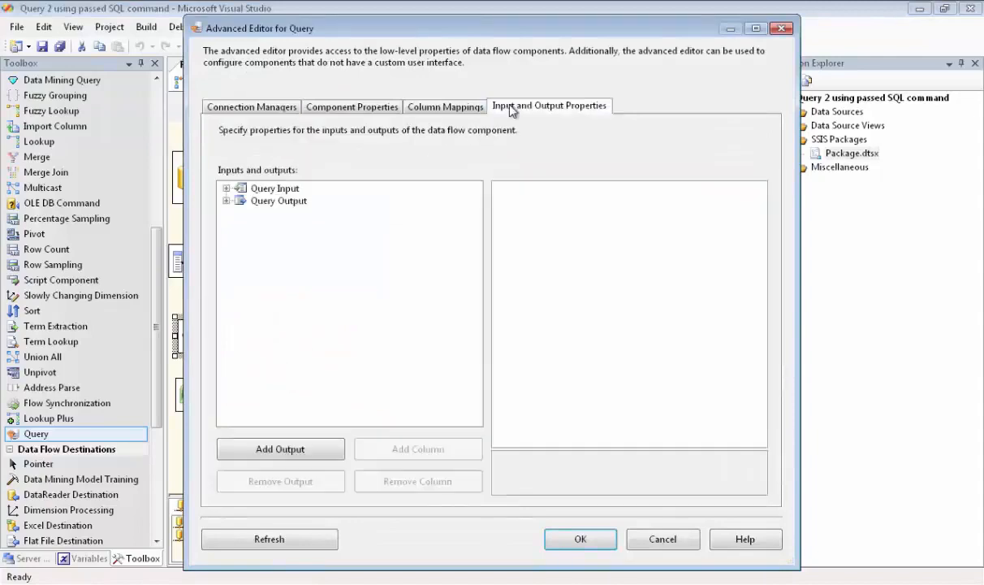
pyautogui.click(226, 200)
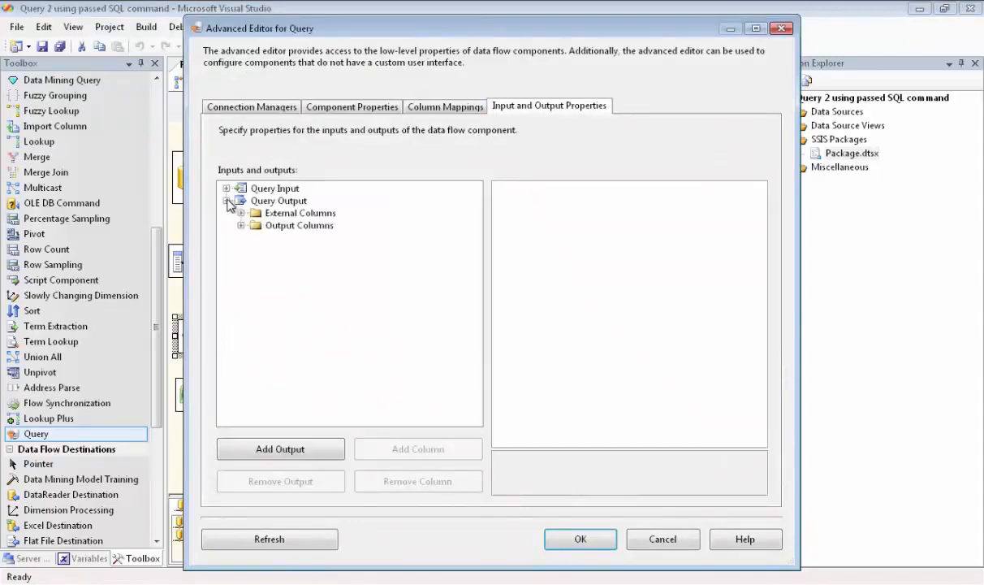
pyautogui.click(240, 213)
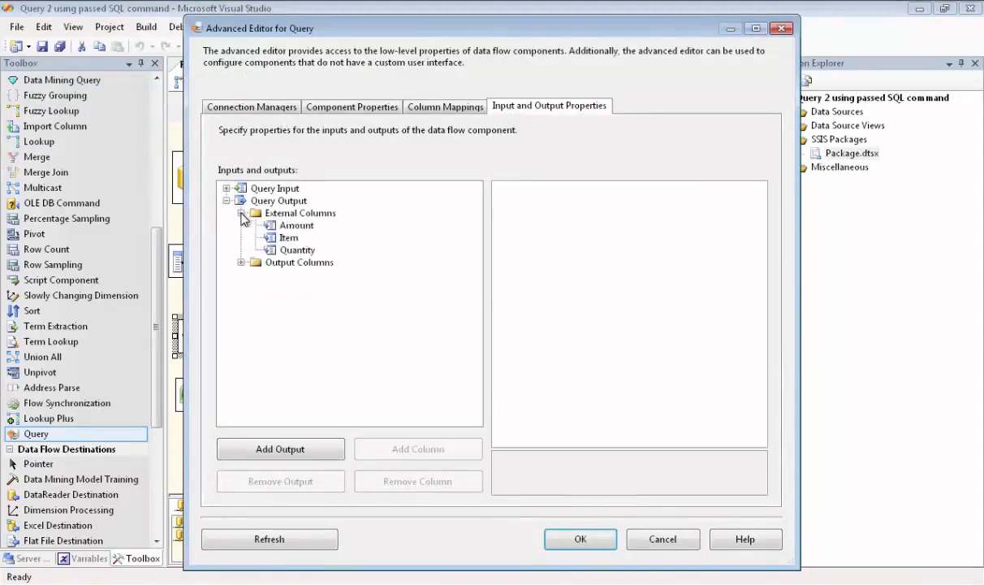
pyautogui.click(296, 227)
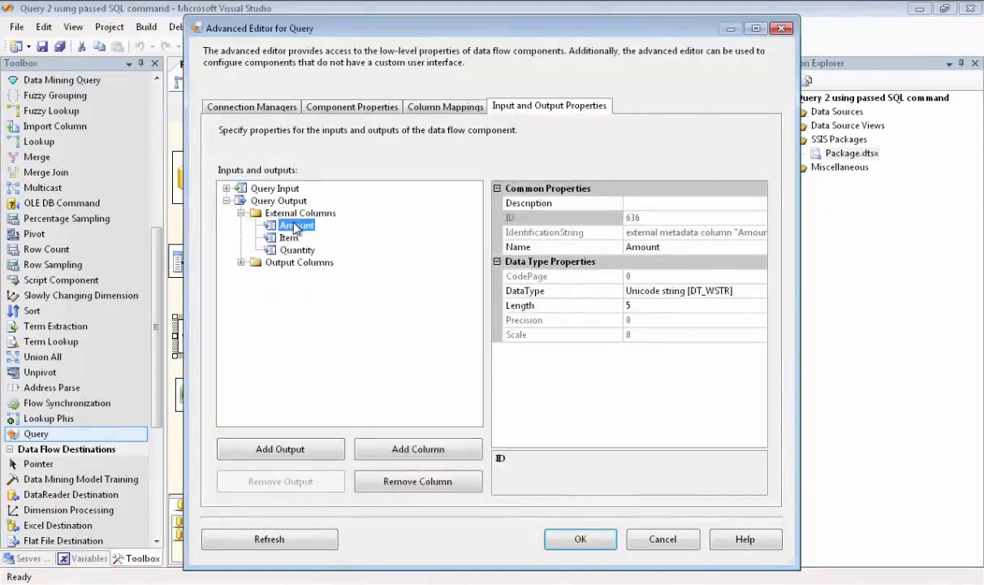
pyautogui.click(630, 307)
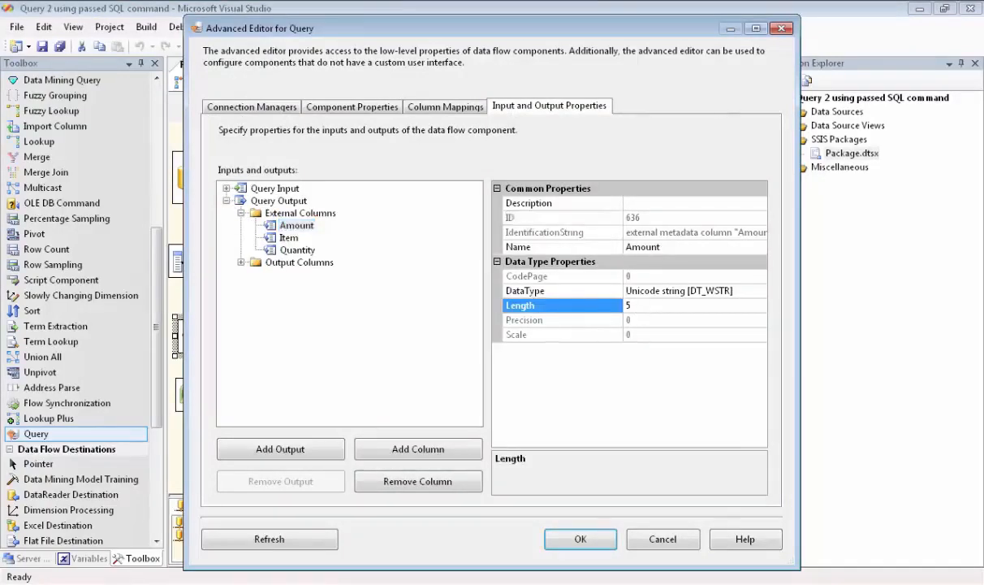
pyautogui.write('8')
# Set the external column lengths to 50 for Item and 3 for Quantity, and accept the Query's advanced settings.
pyautogui.click(289, 237)
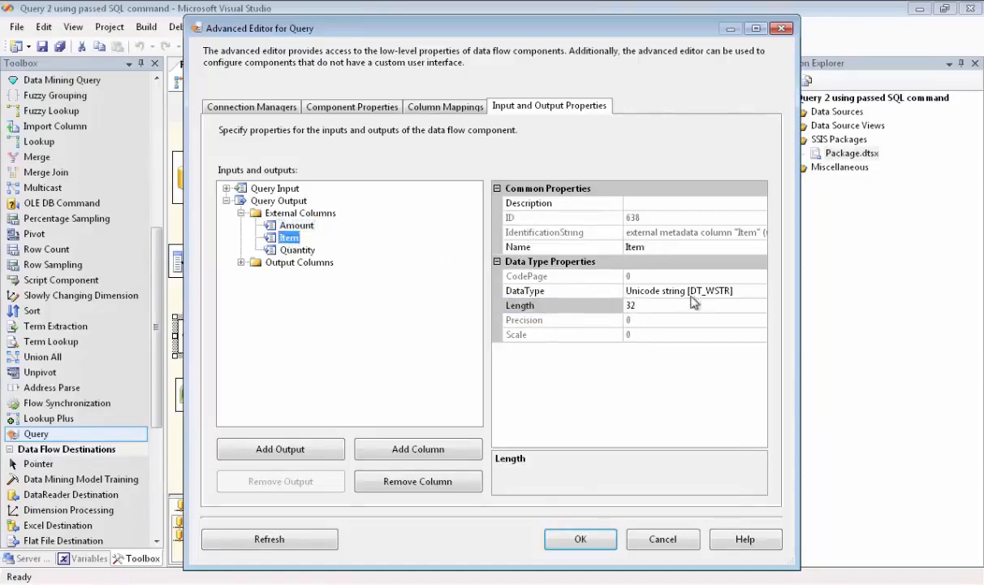
pyautogui.click(627, 306)
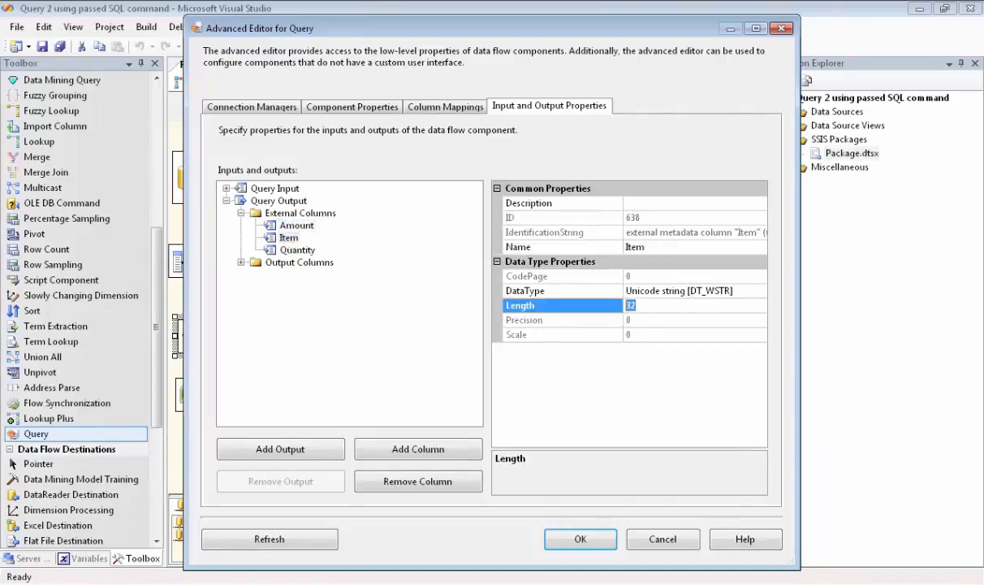
pyautogui.write('50')
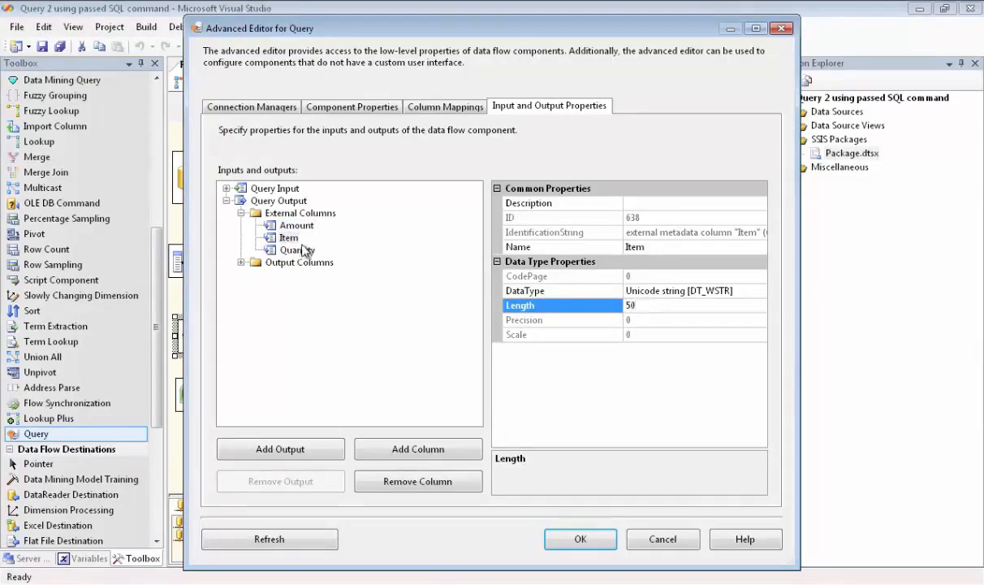
pyautogui.click(298, 249)
pyautogui.click(623, 305)
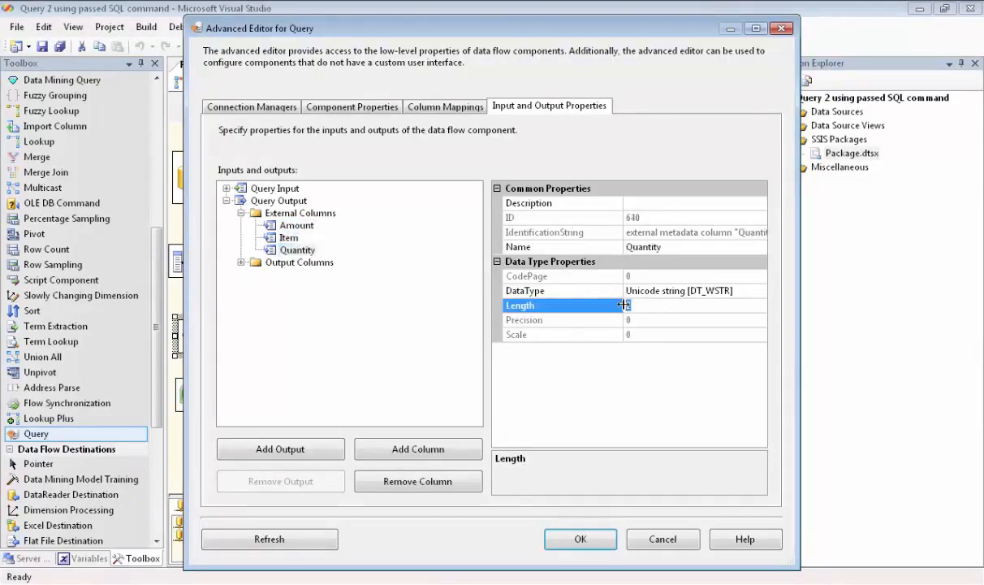
pyautogui.write('3')
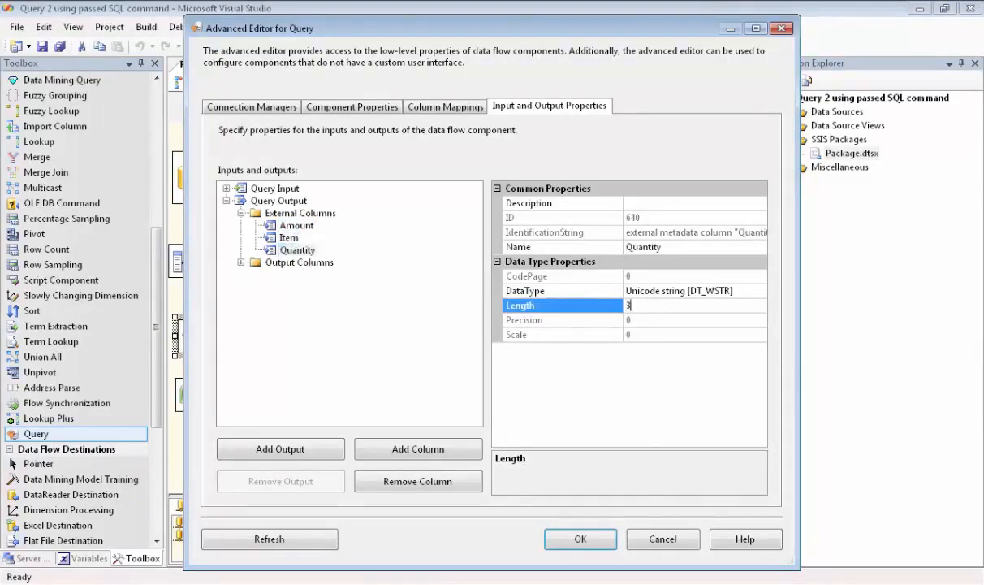
pyautogui.click(599, 547)
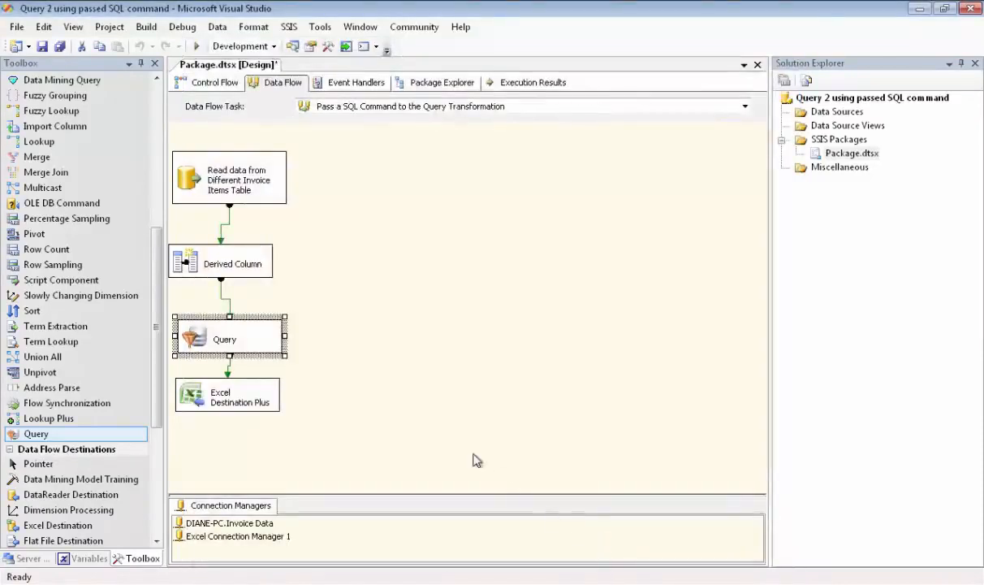
# Add a grid data viewer showing Amount, Item and Quantity on the path from Query to the Excel destination, and start debugging the package.
pyautogui.rightClick(230, 371)
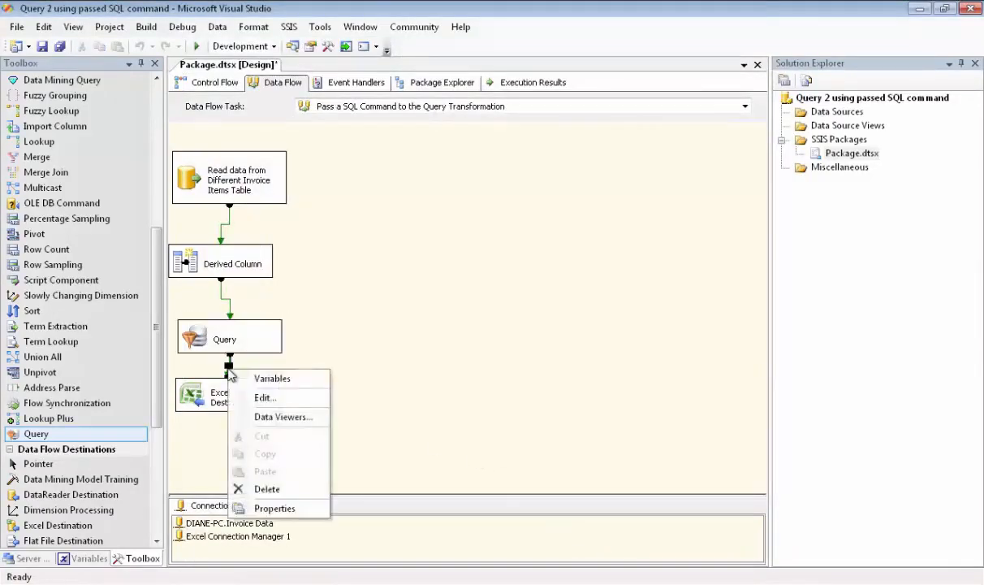
pyautogui.click(264, 416)
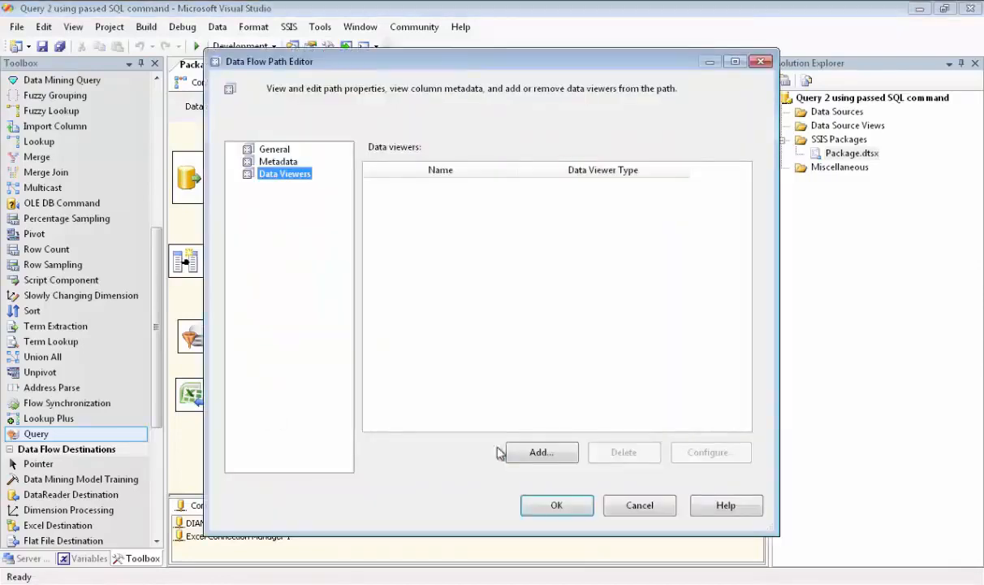
pyautogui.click(537, 452)
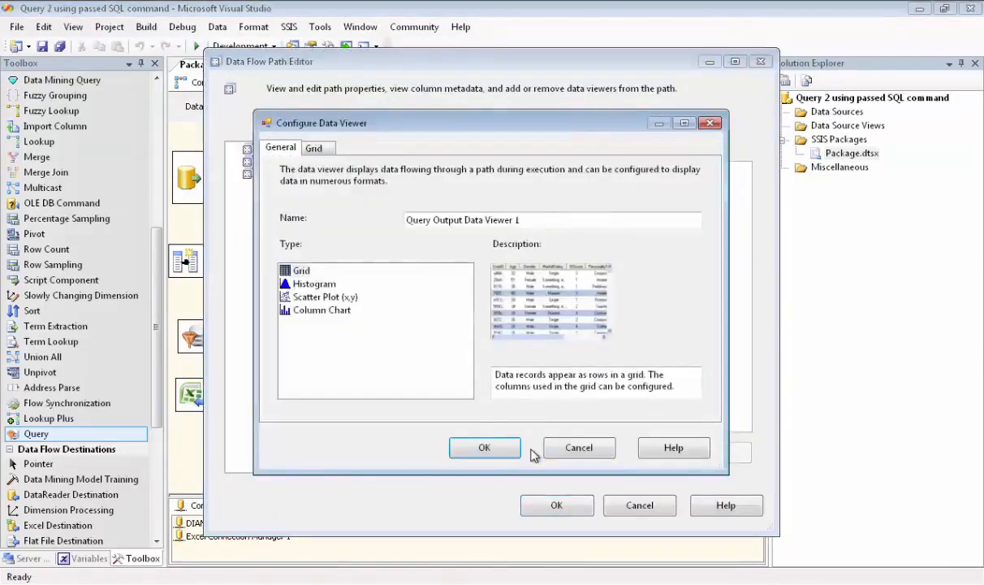
pyautogui.click(316, 148)
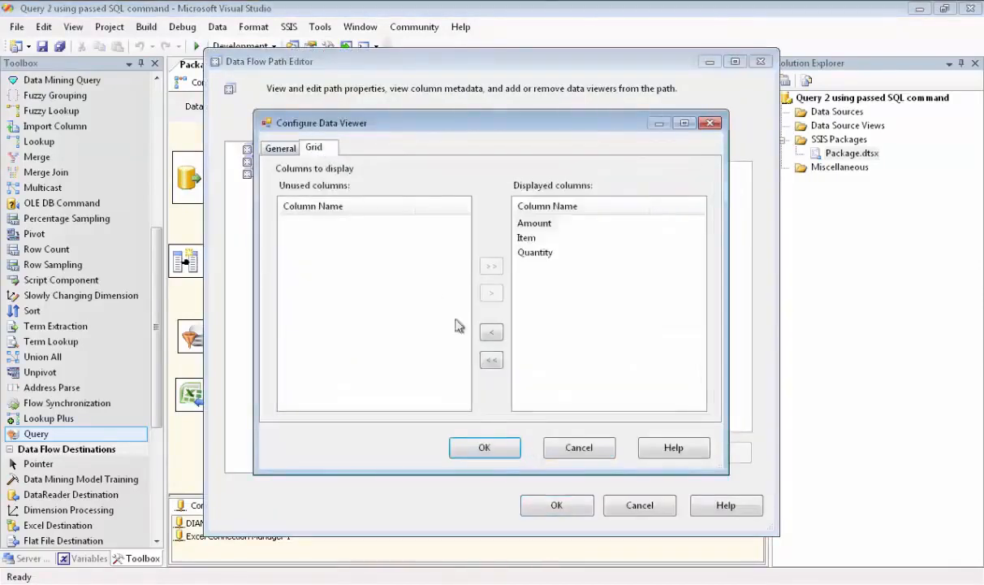
pyautogui.click(484, 447)
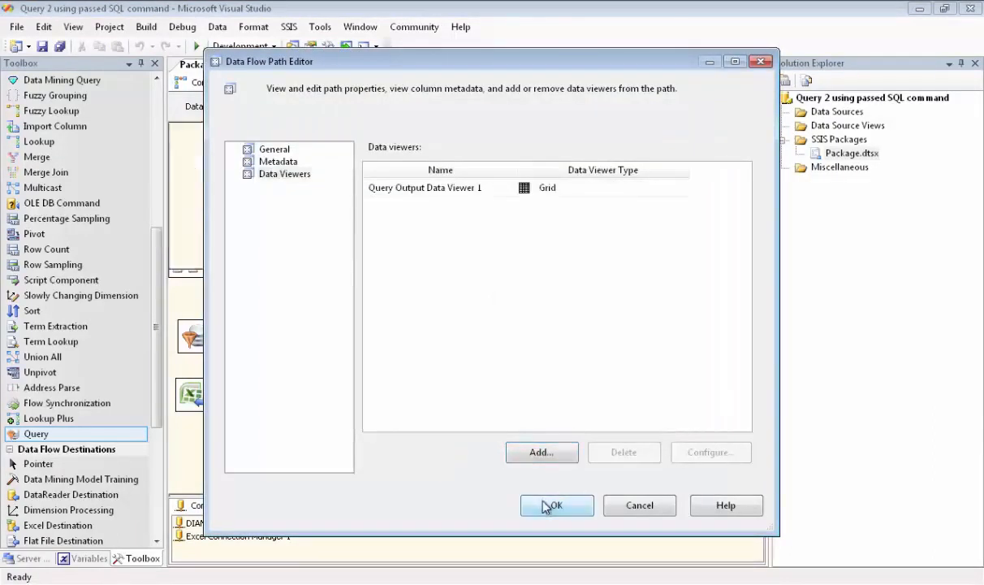
pyautogui.click(552, 505)
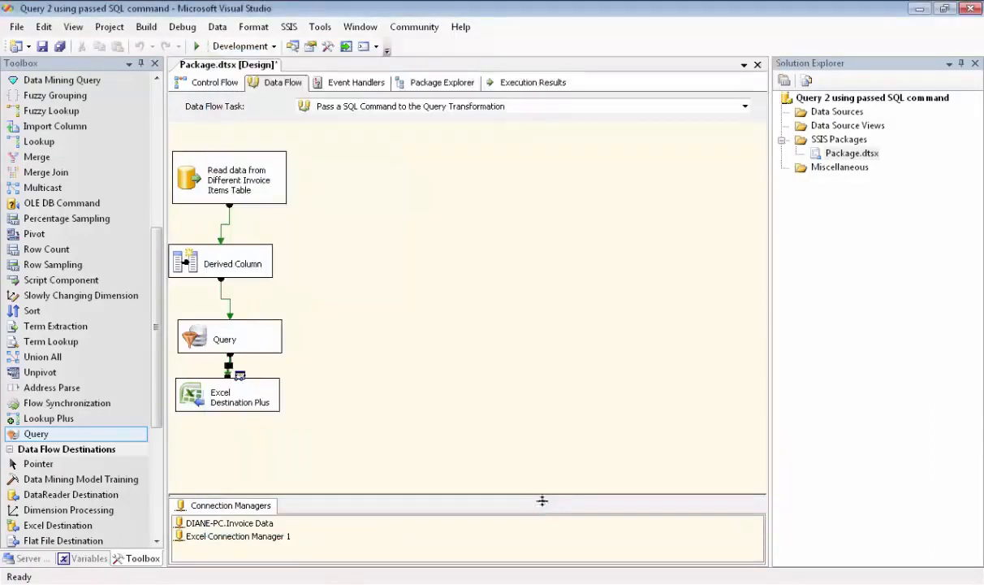
pyautogui.click(197, 49)
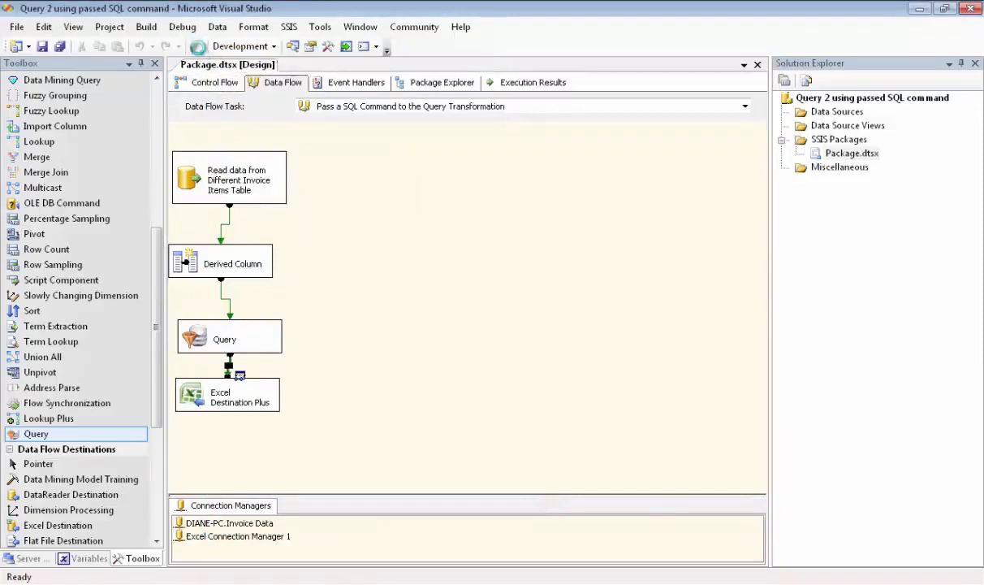